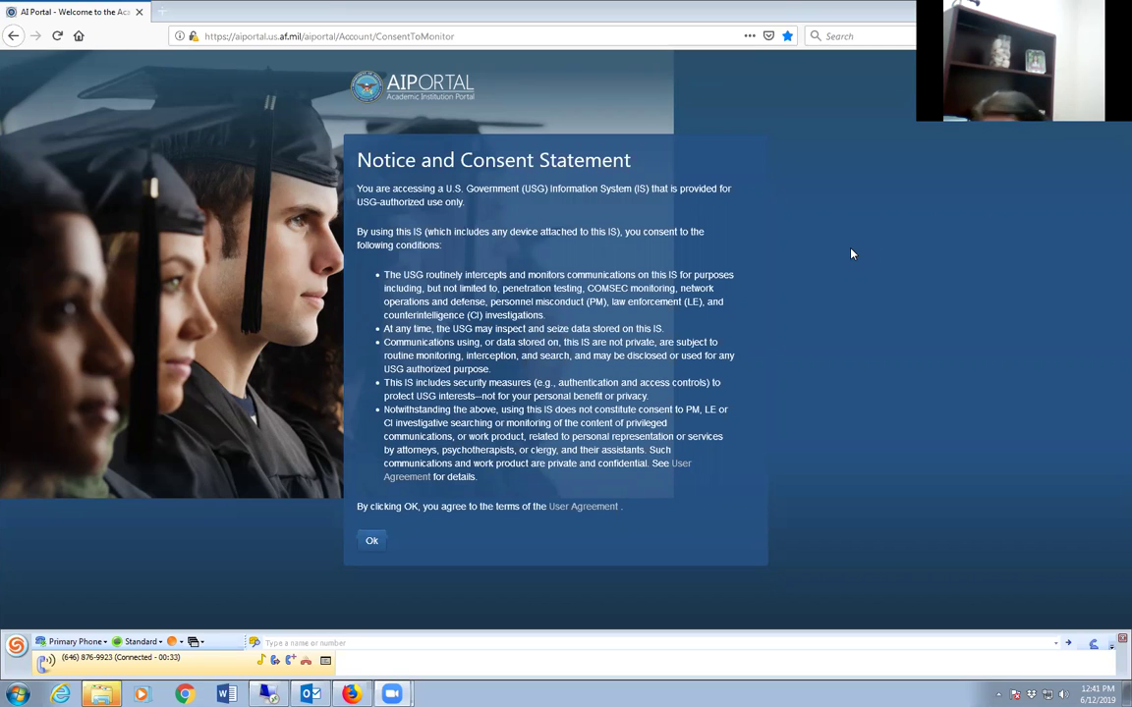
Accept the Notice and Consent Statement and log in to AI Portal.
click(373, 541)
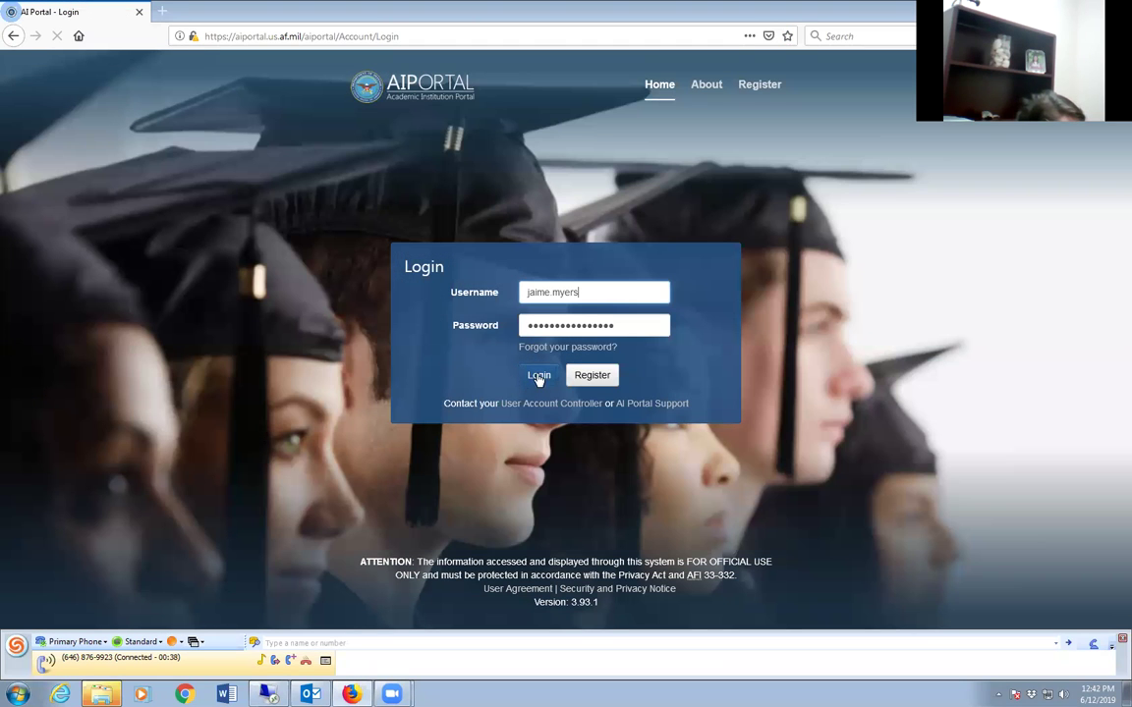
click(538, 376)
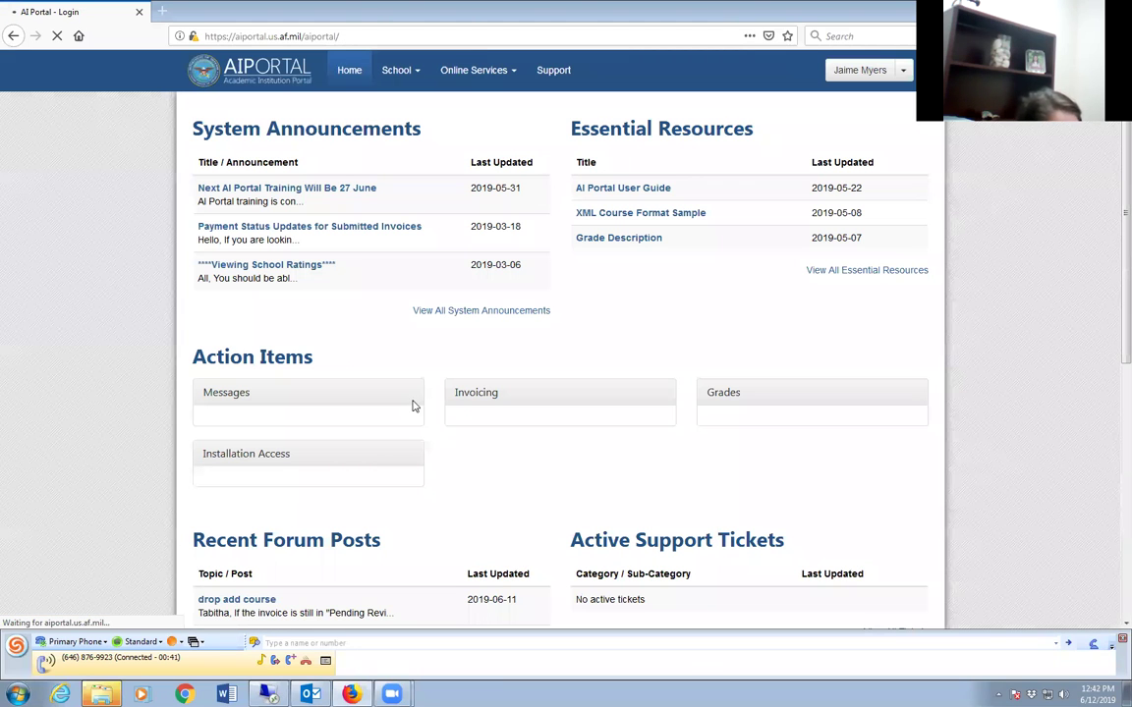
Search Manage Invoices under Online Services for invoices with Processed status.
click(516, 76)
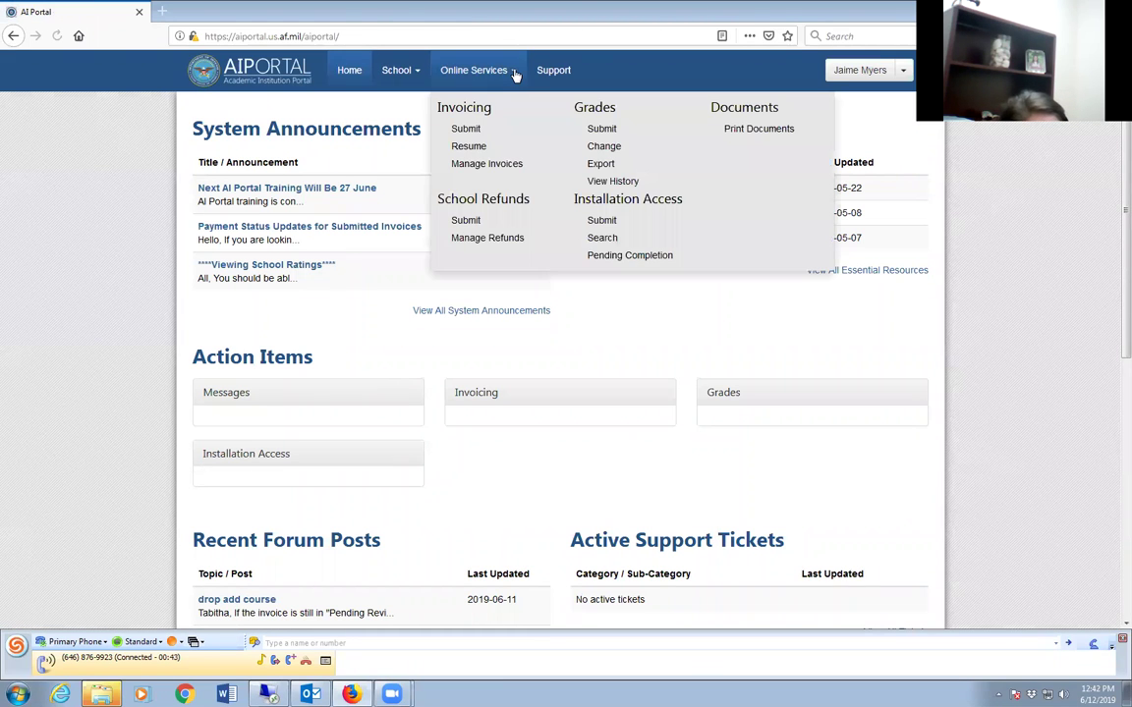
click(501, 167)
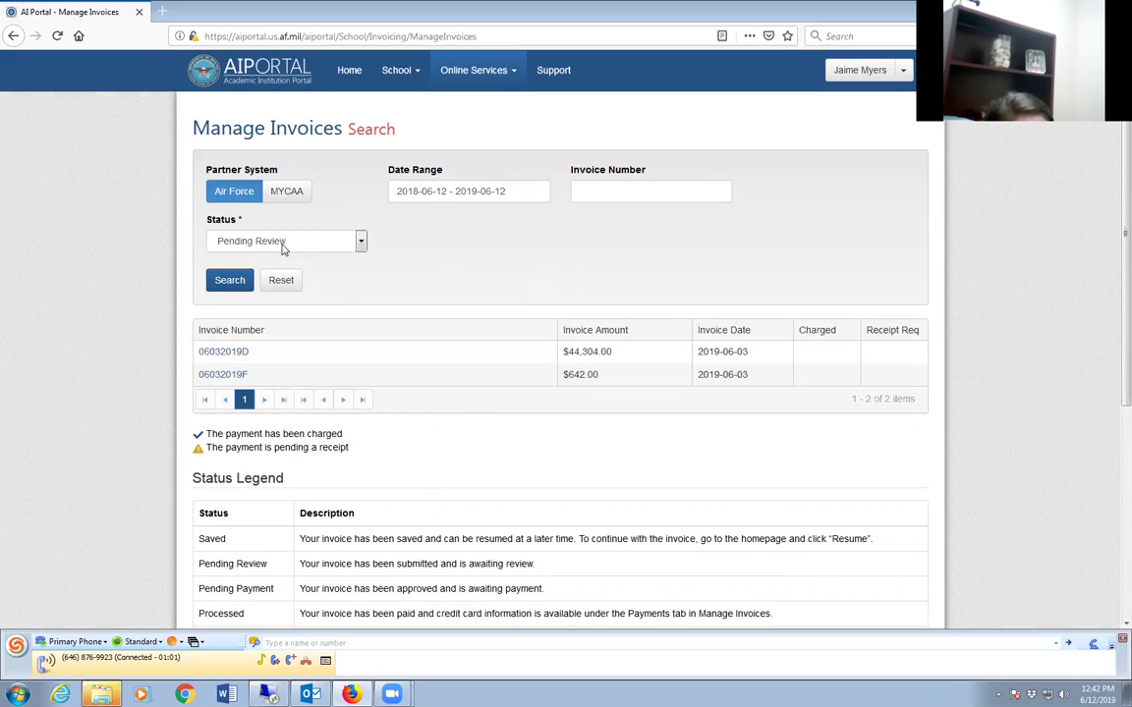
click(257, 241)
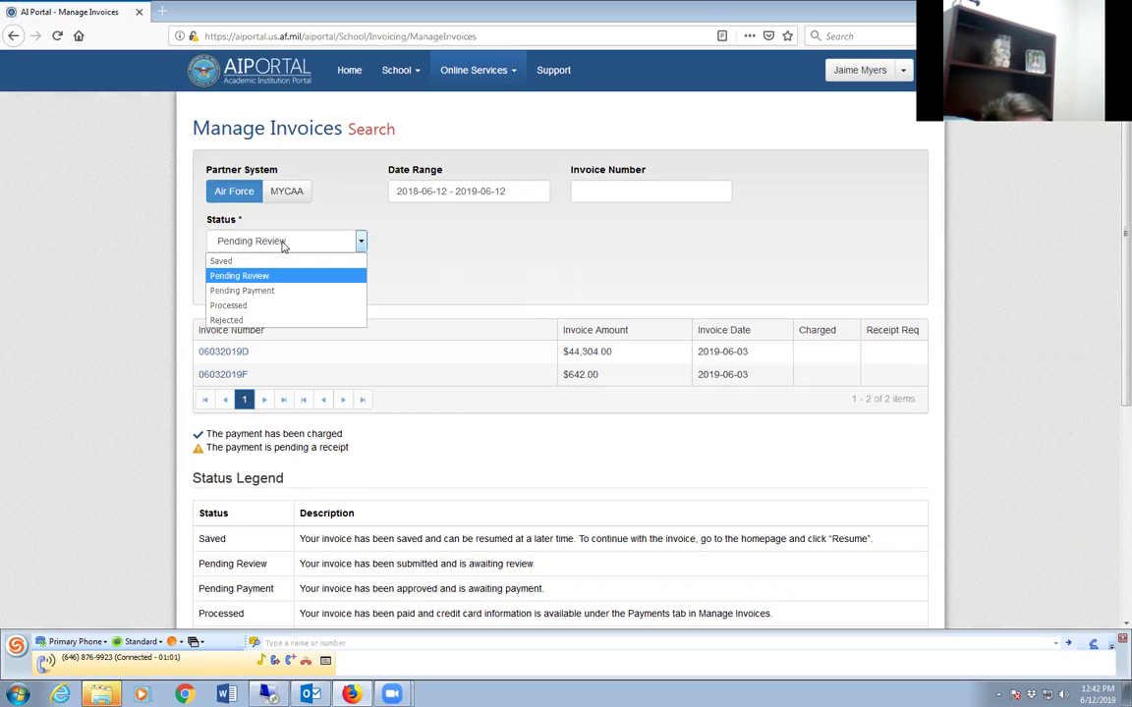
click(229, 306)
click(232, 282)
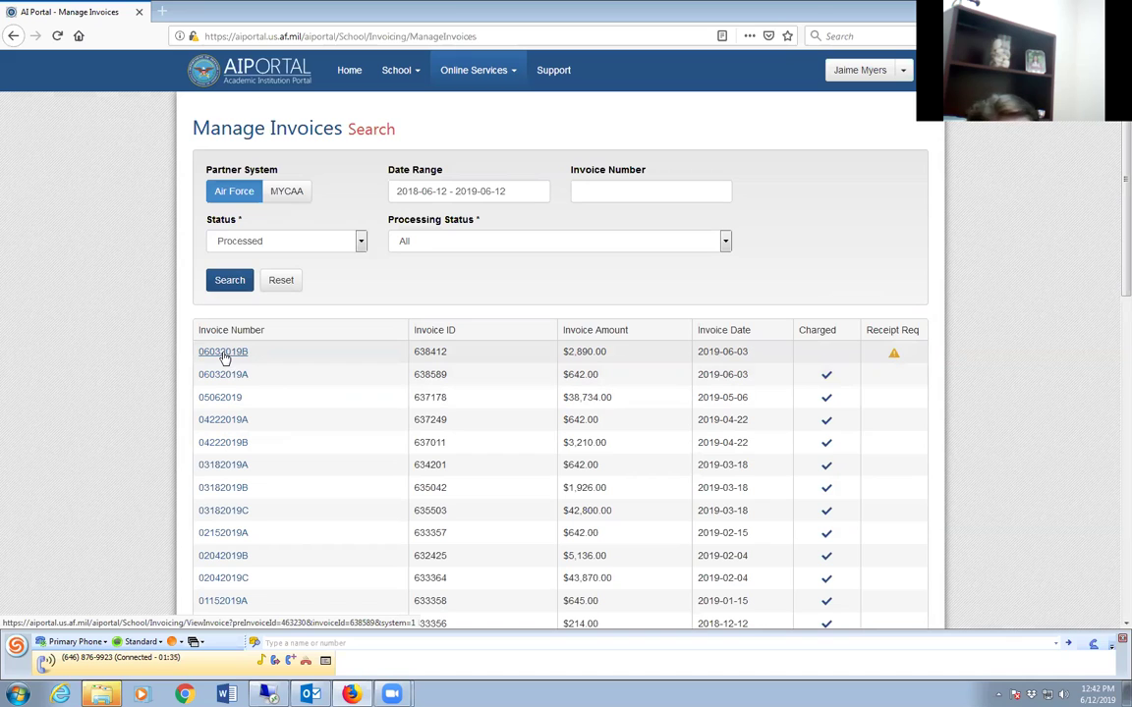
Open invoice 06032019B's Payment tab and open its authorization letter in Adobe Acrobat.
click(224, 355)
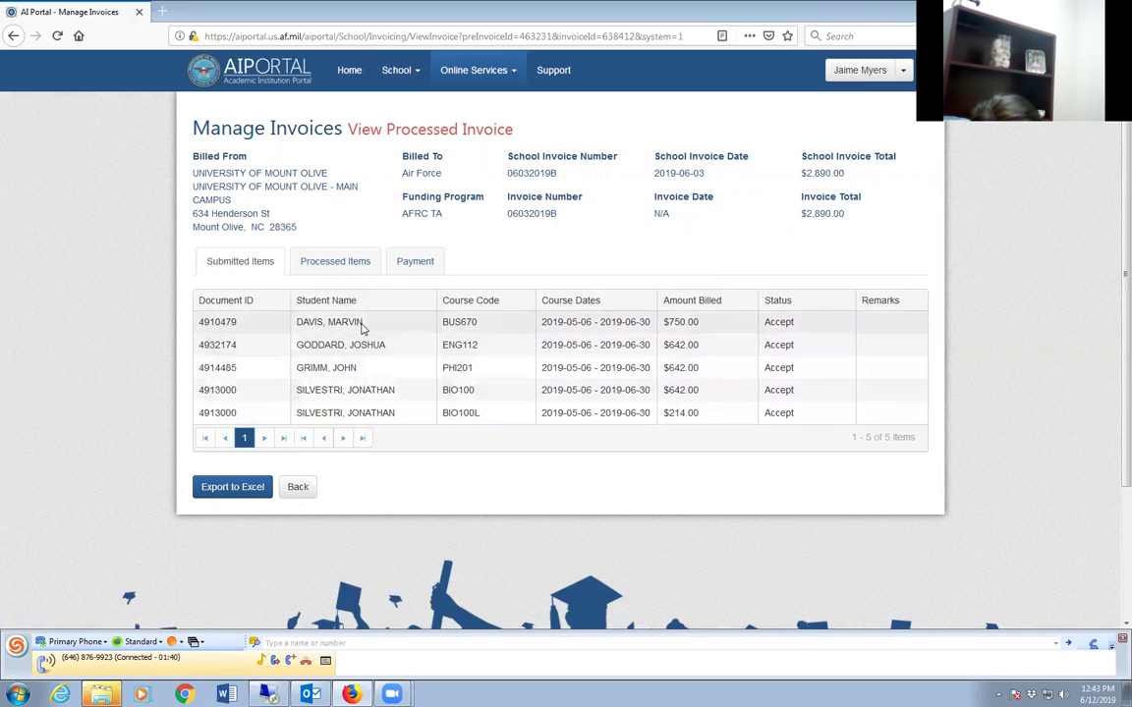
click(418, 263)
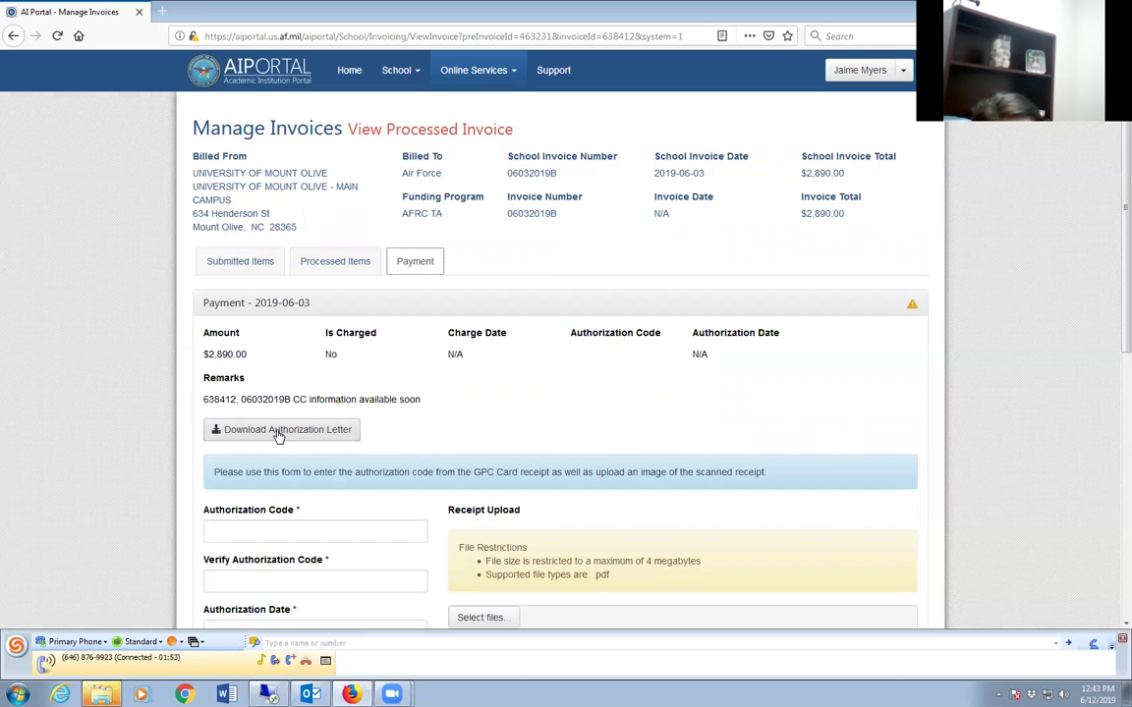
click(278, 436)
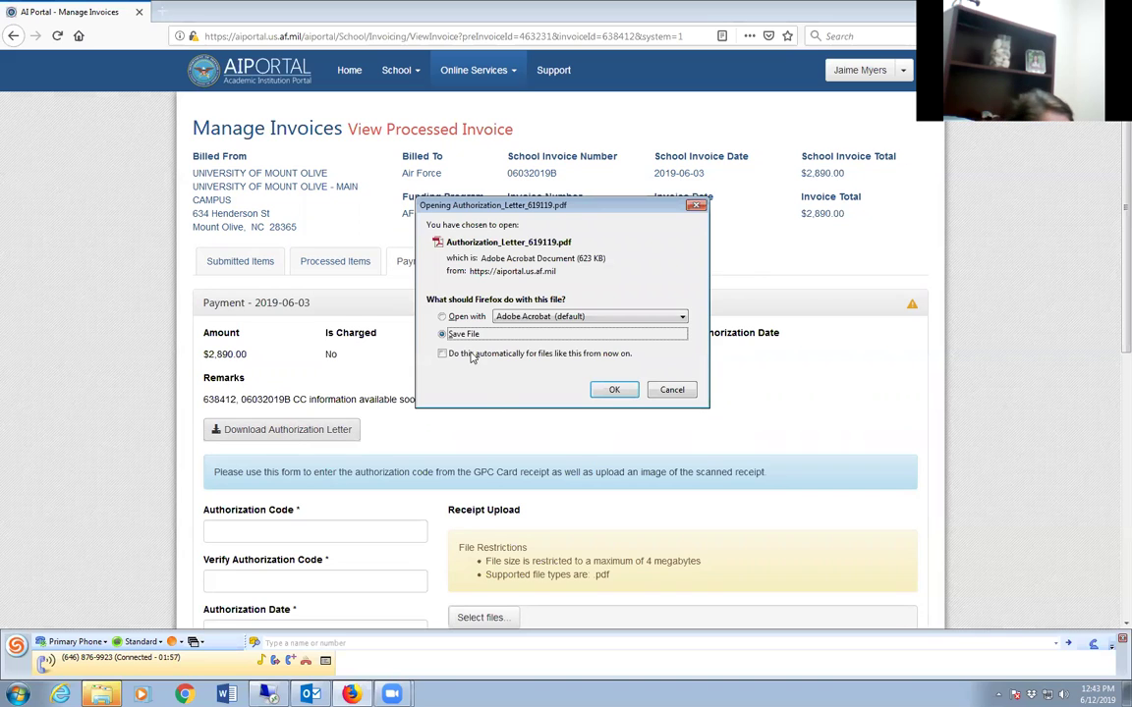
click(442, 317)
click(614, 390)
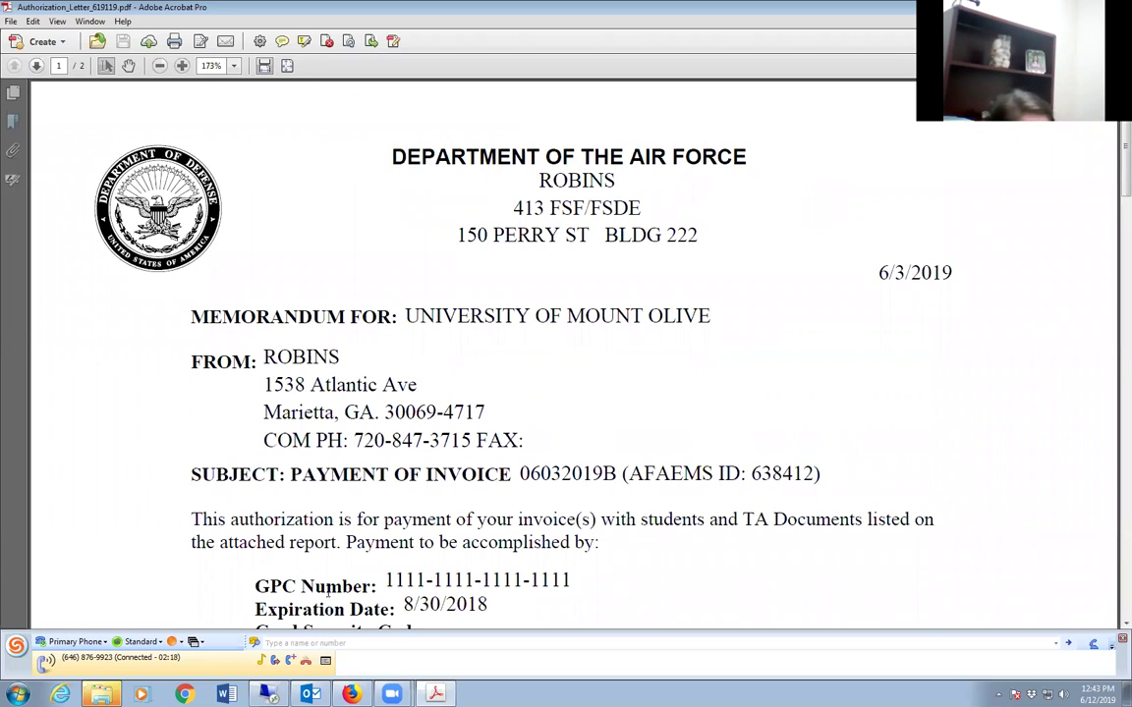
Scroll down through the authorization letter to the payment details.
drag(375, 583, 572, 579)
click(572, 580)
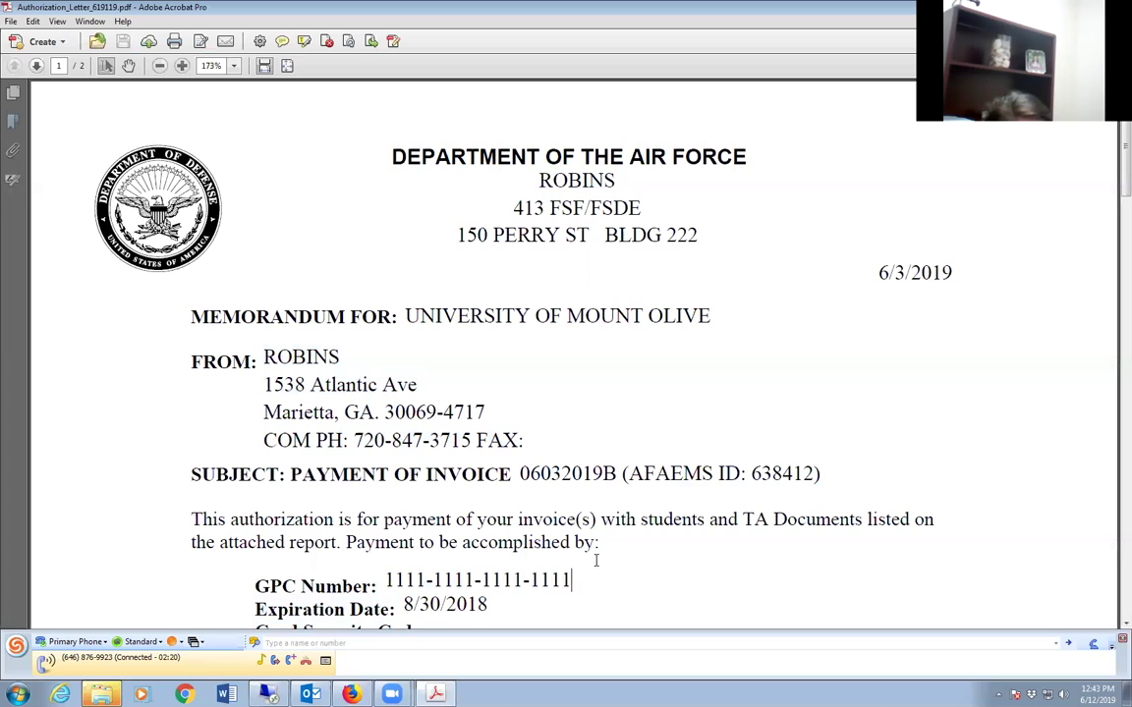
scroll(570, 511, down, 1)
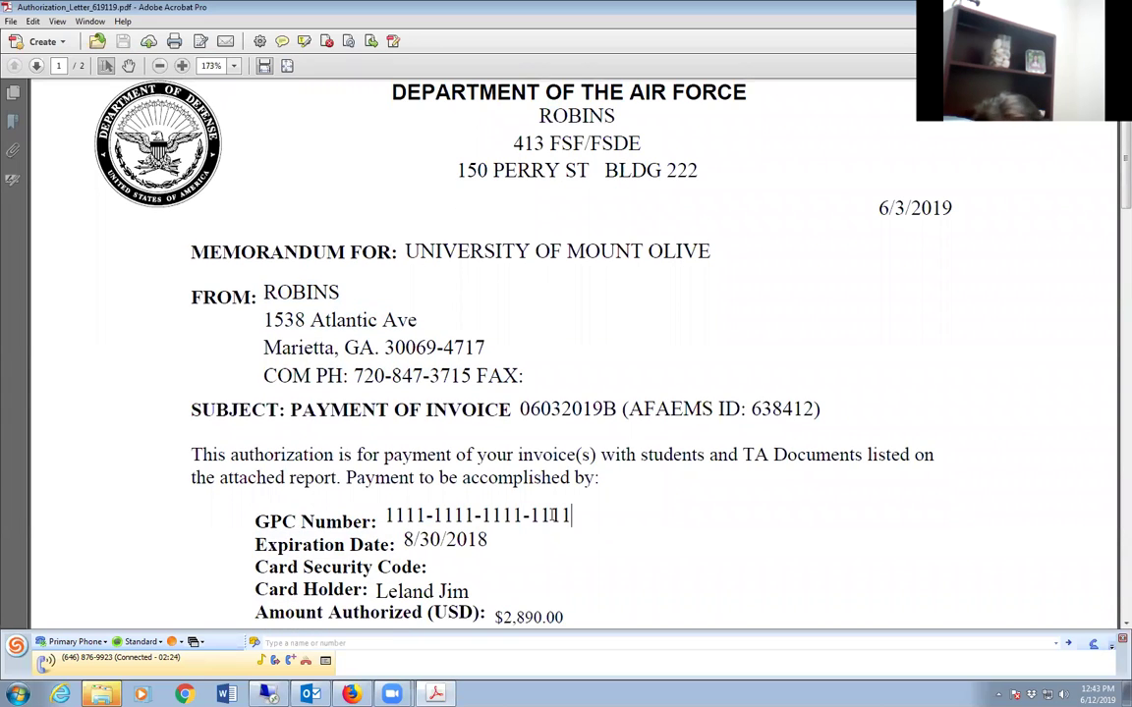
scroll(572, 509, down, 1)
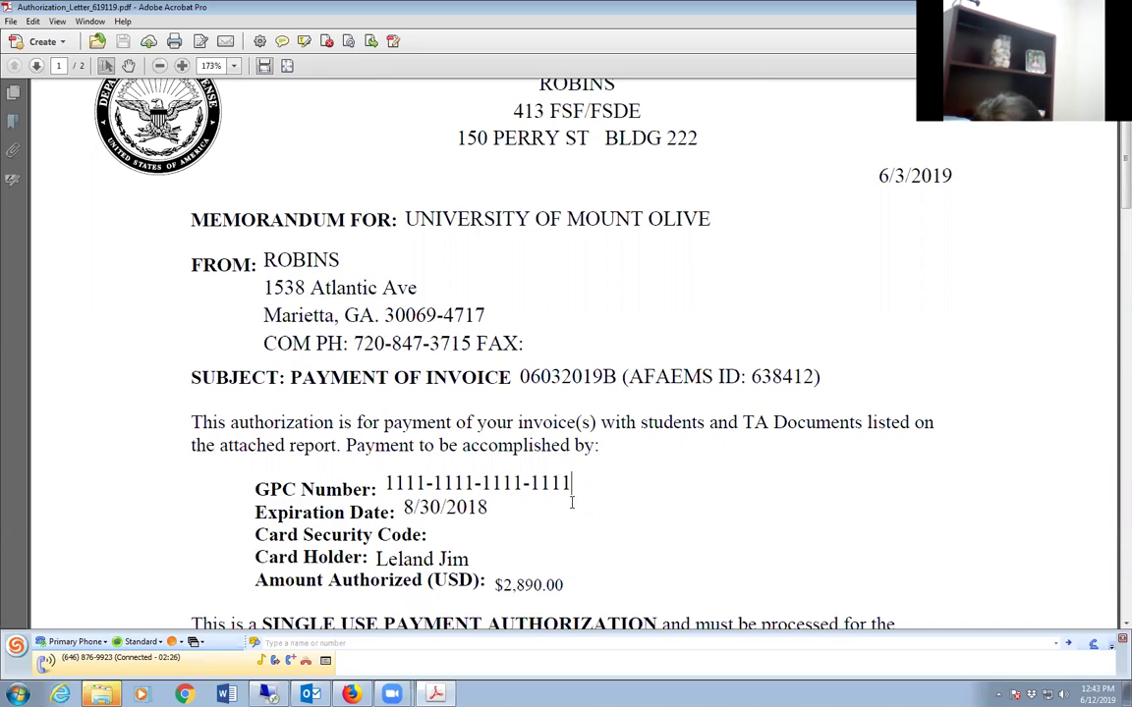
scroll(572, 503, down, 2)
Highlight the card number, expiration date and $2,890.00 amount, then bring up PowerCampus.
drag(389, 418, 575, 417)
drag(404, 443, 480, 443)
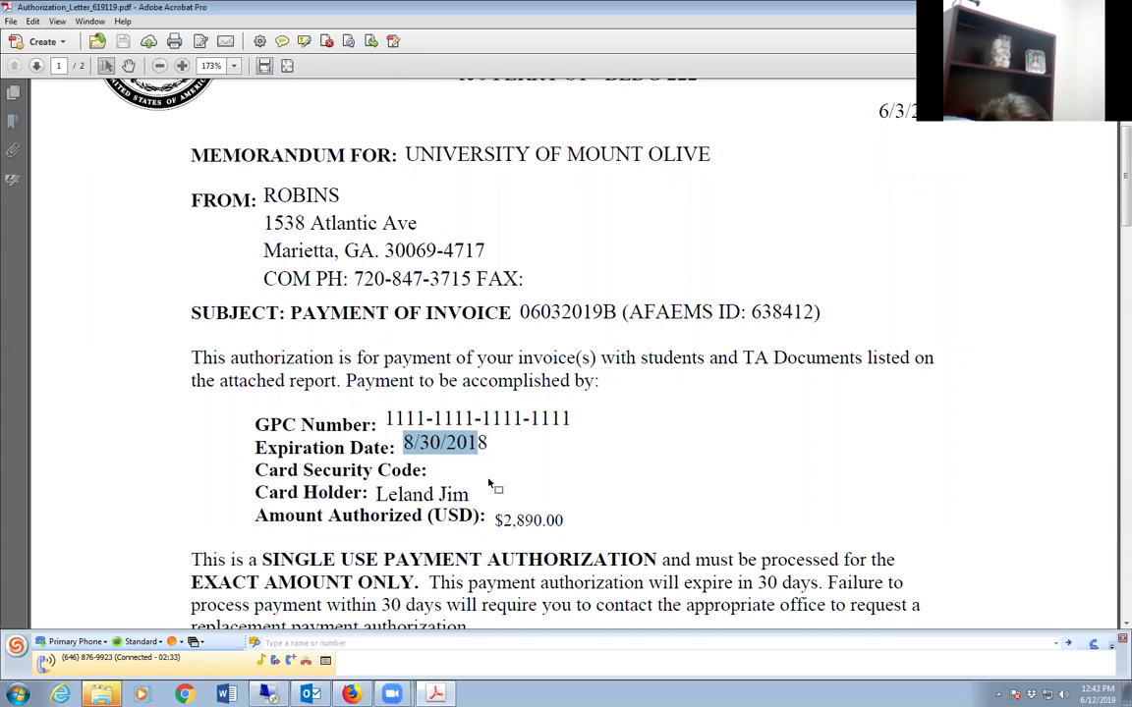
drag(493, 520, 574, 524)
click(629, 415)
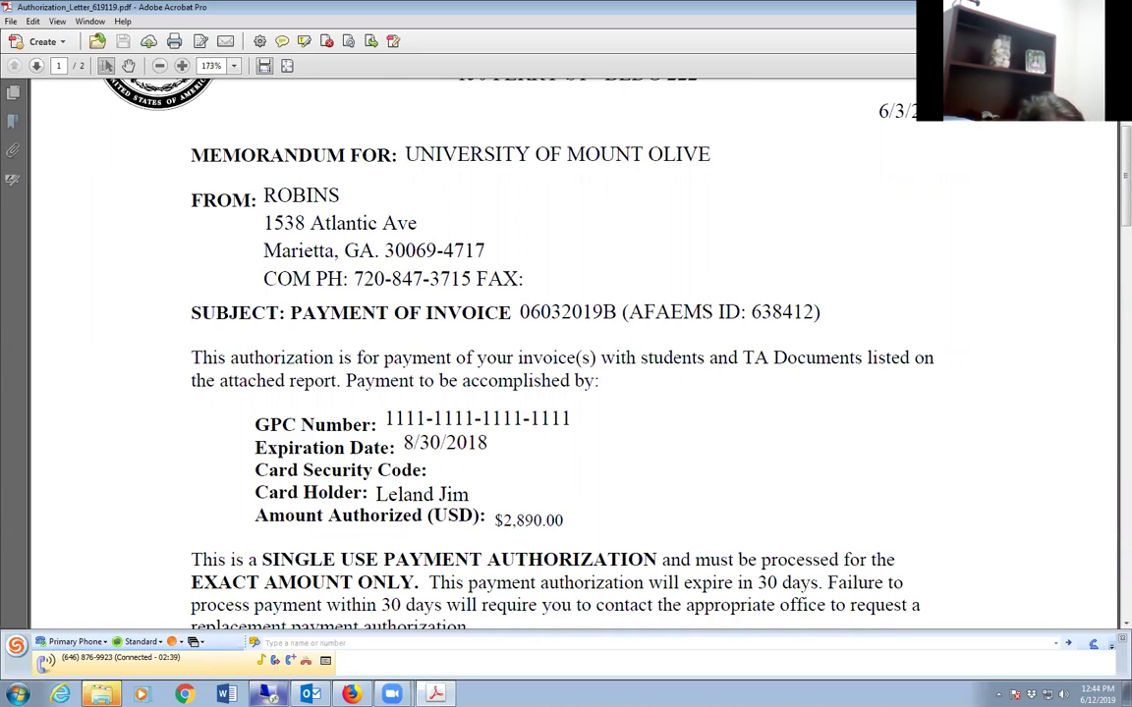
click(265, 694)
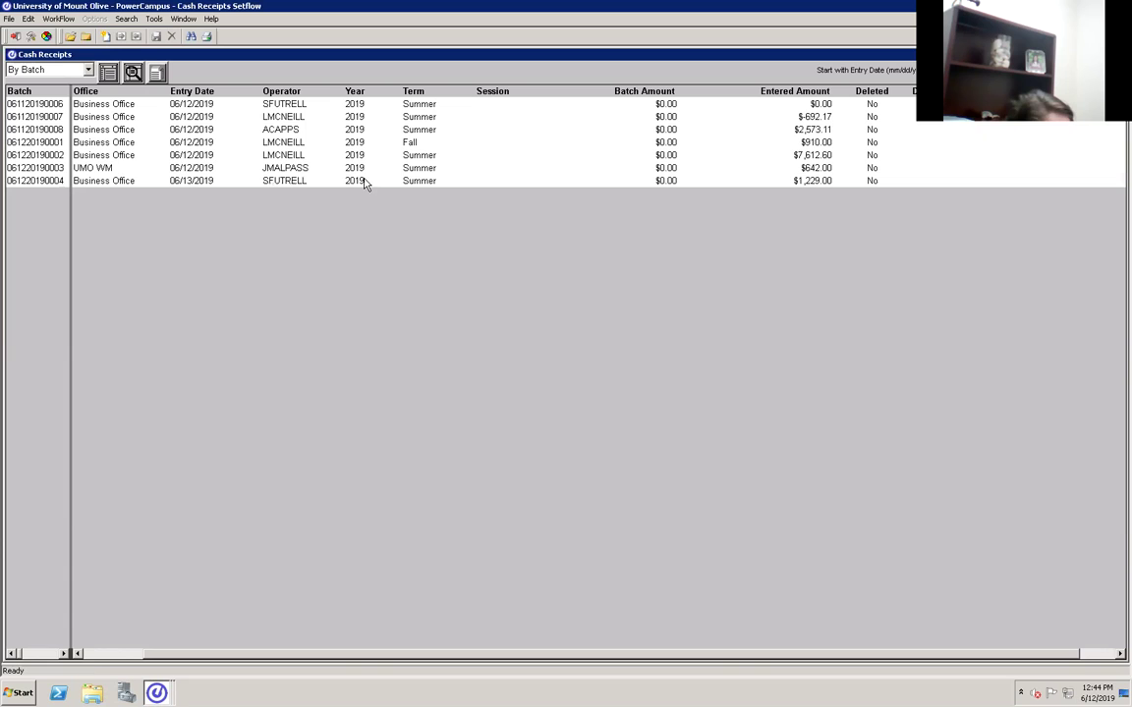
double_click(422, 172)
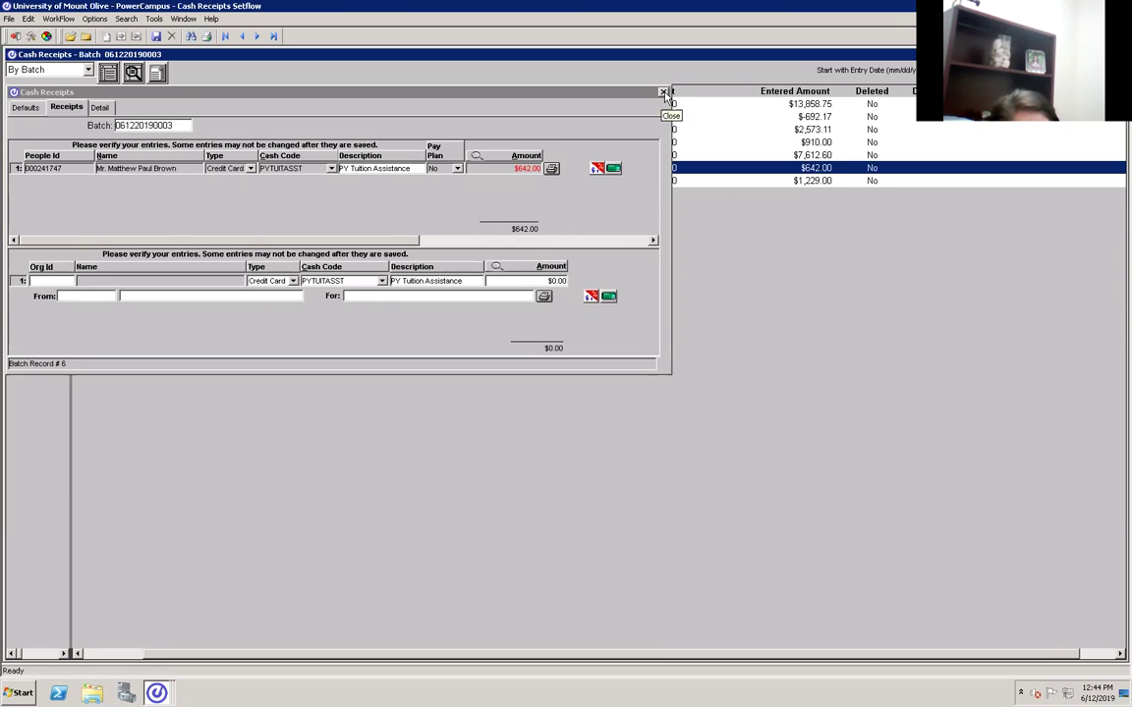
click(663, 92)
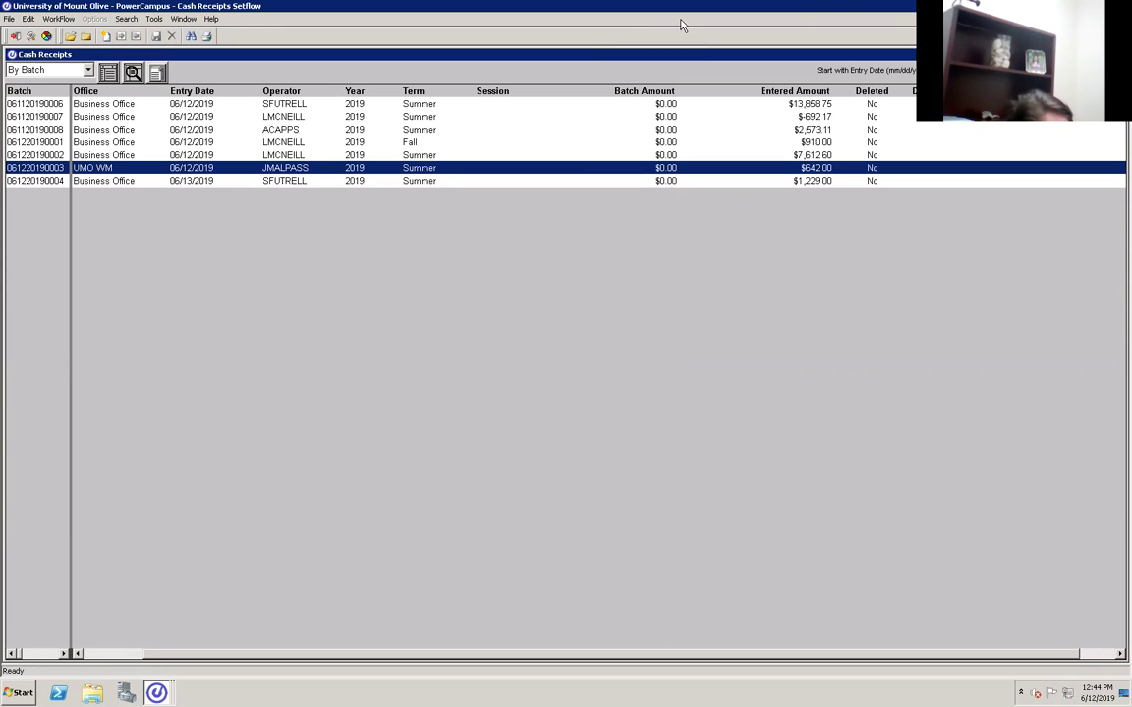
Return from the remote session to invoice 06032019B's payment form in AI Portal.
click(815, 14)
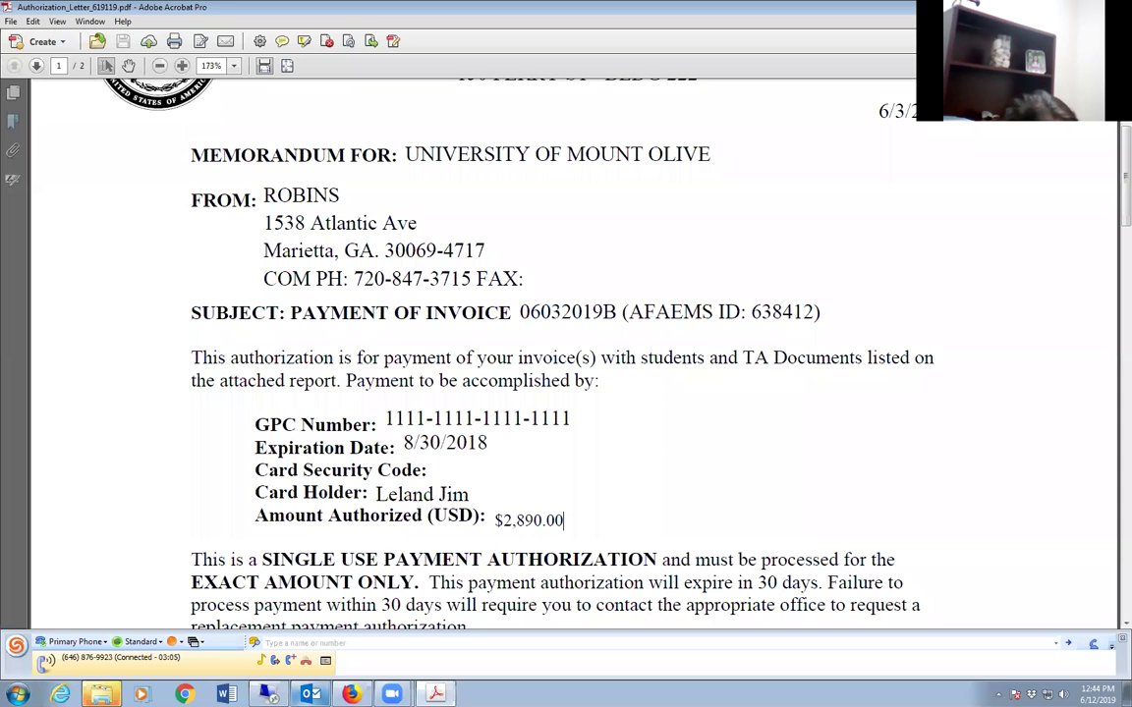
key(alt+Tab)
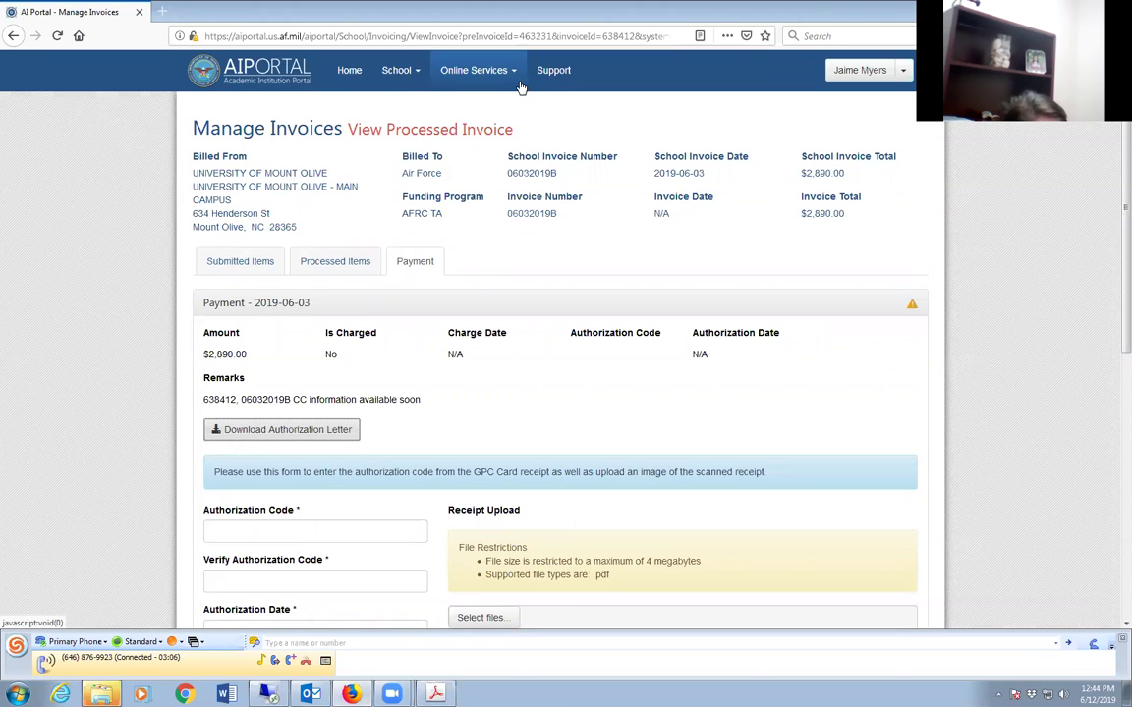
scroll(425, 417, down, 4)
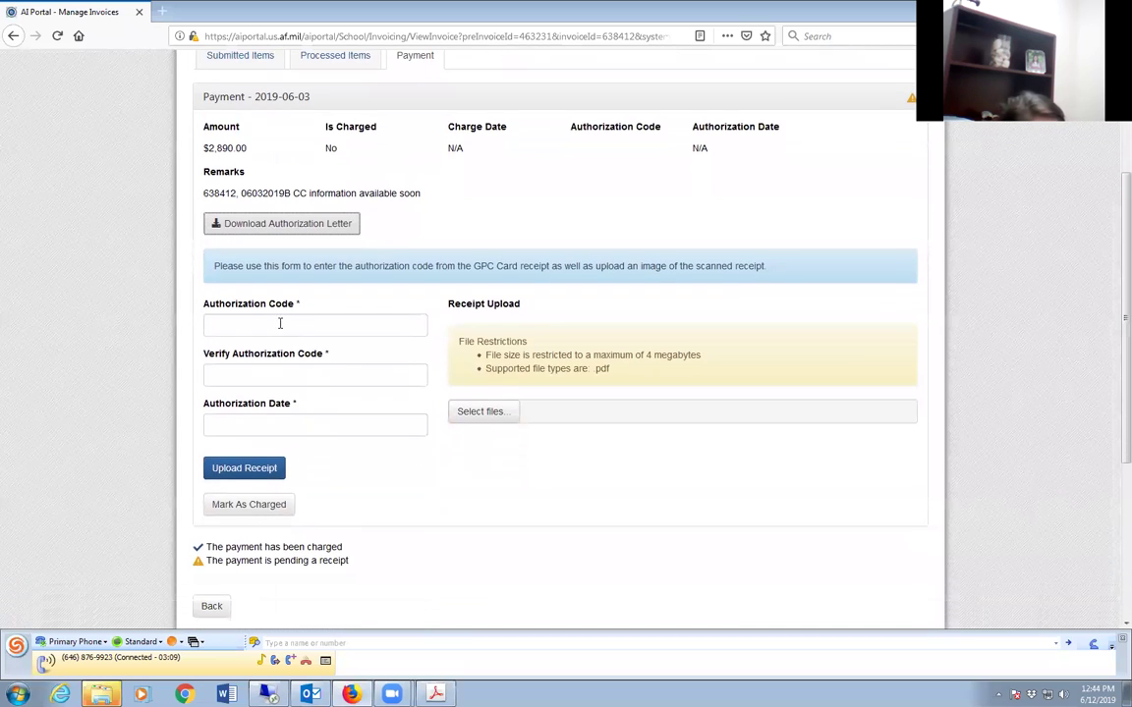
Enter the authorization code in the Authorization Code and Verify Authorization Code fields.
click(249, 324)
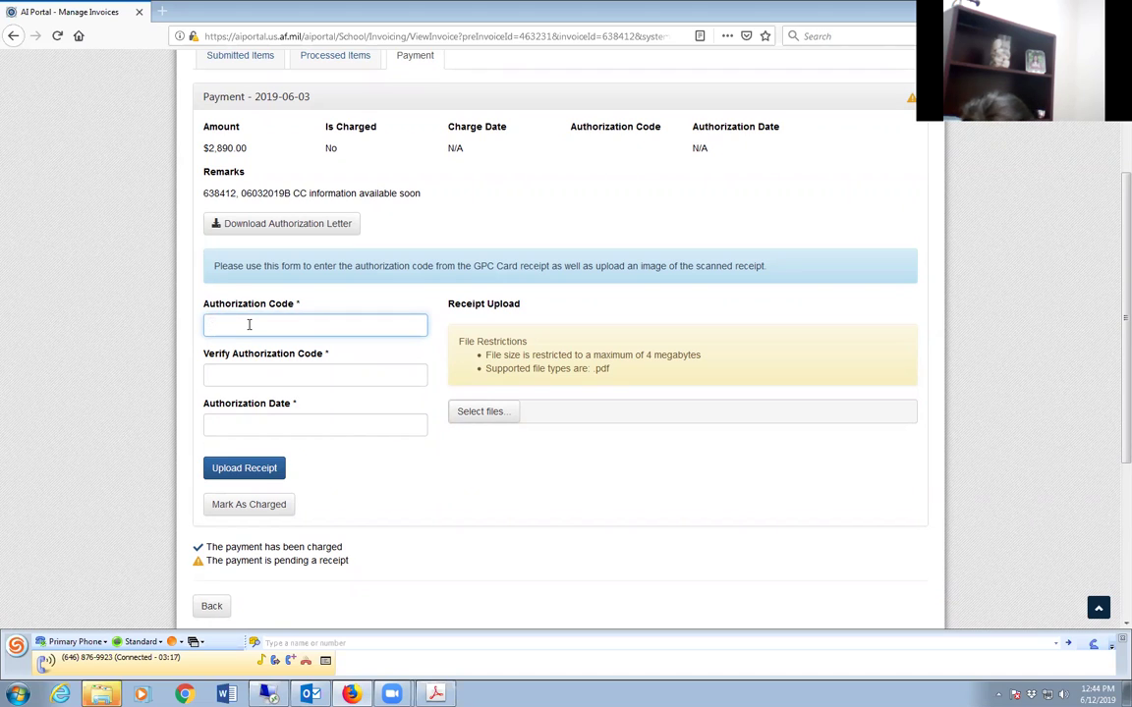
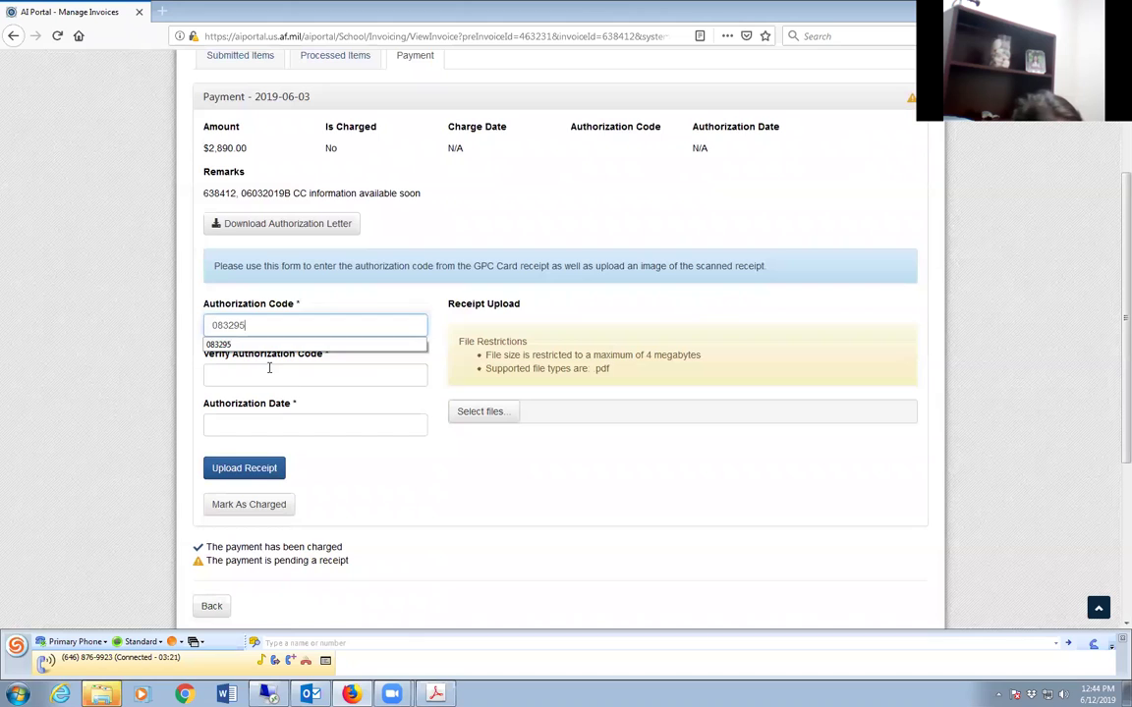
click(268, 368)
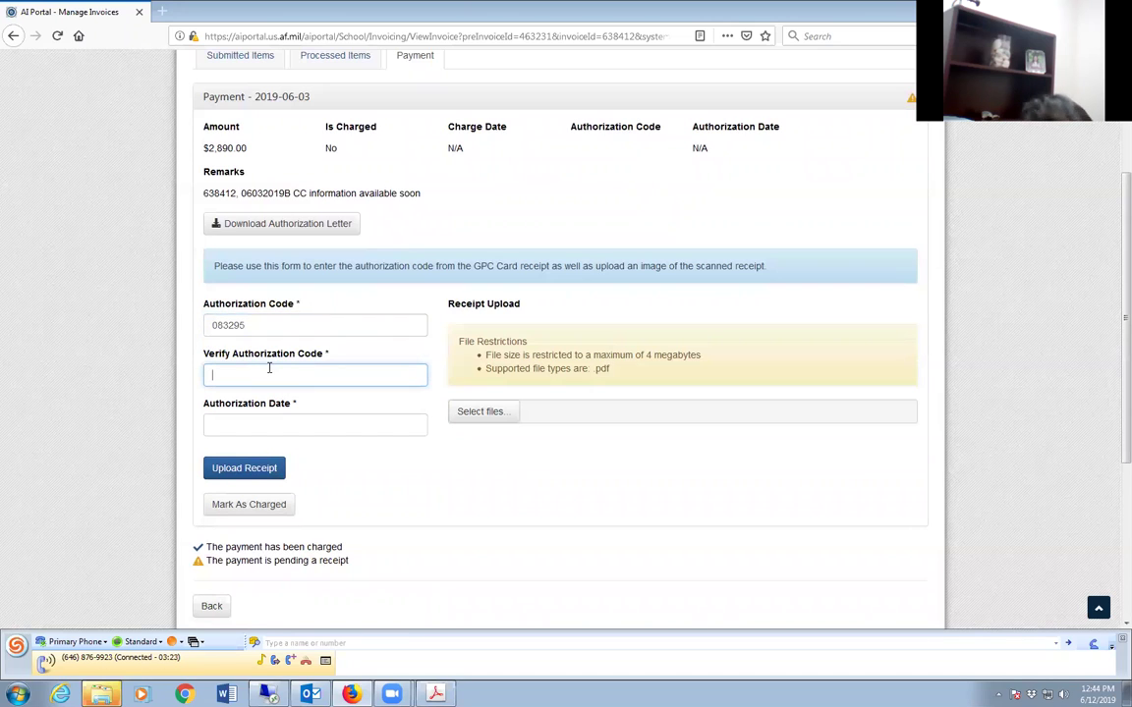
Set the authorization date to June 12, 2019, then cancel the receipt file picker.
click(310, 423)
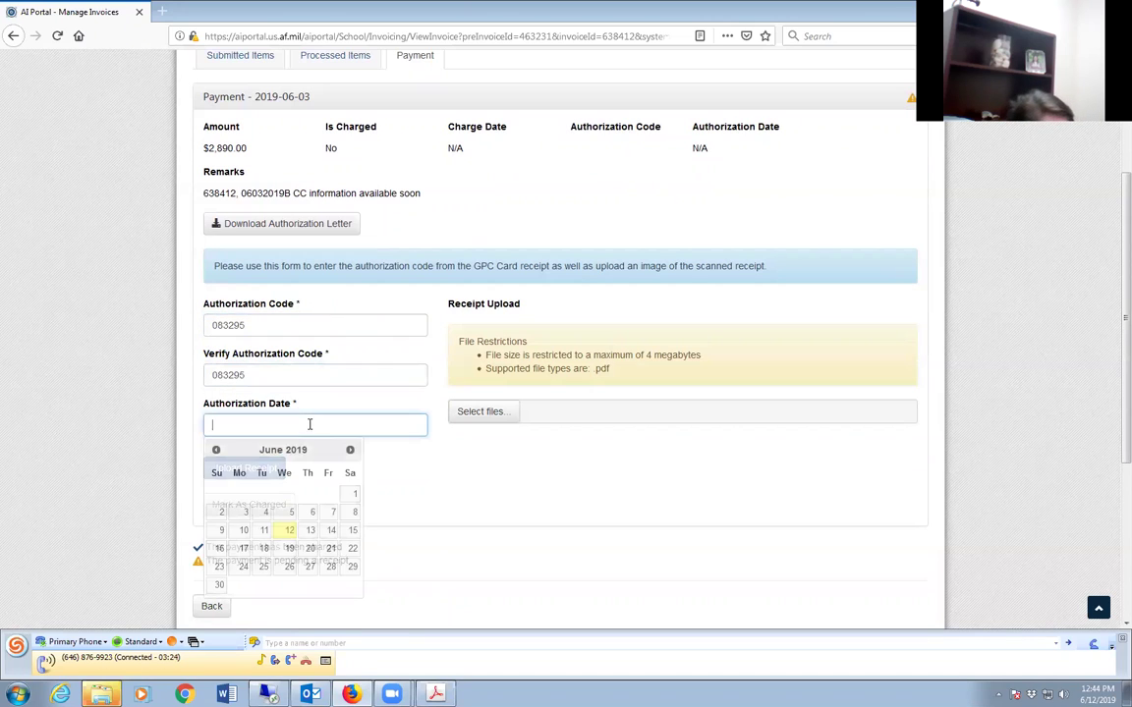
click(288, 531)
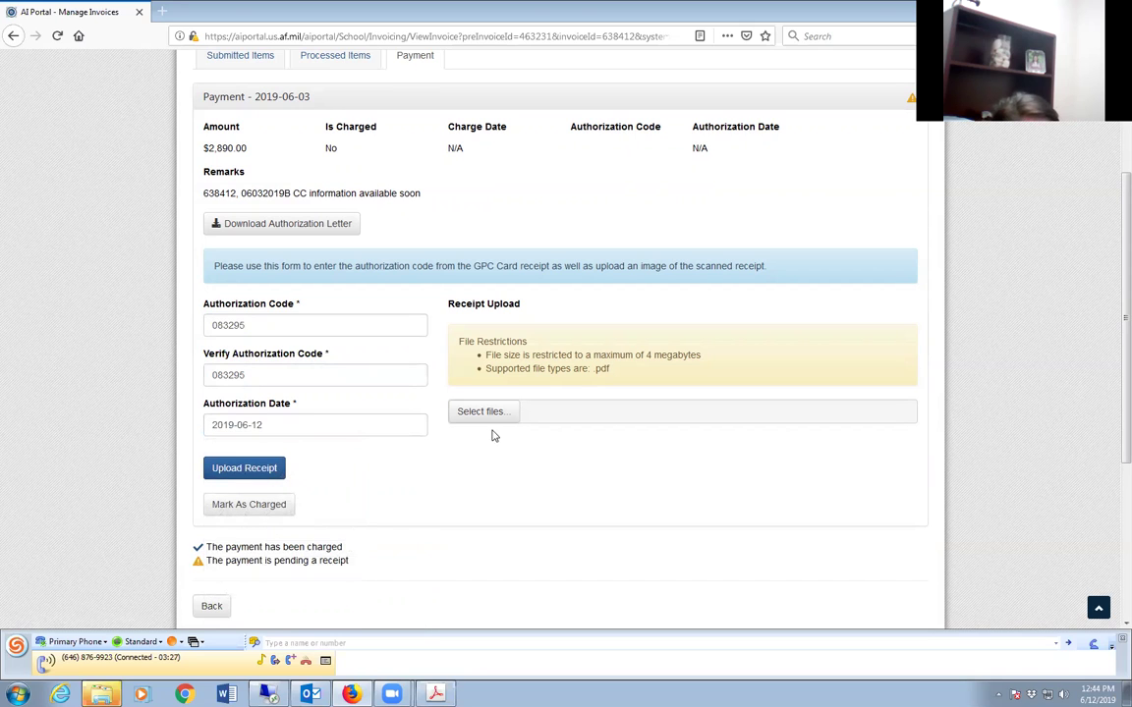
click(486, 414)
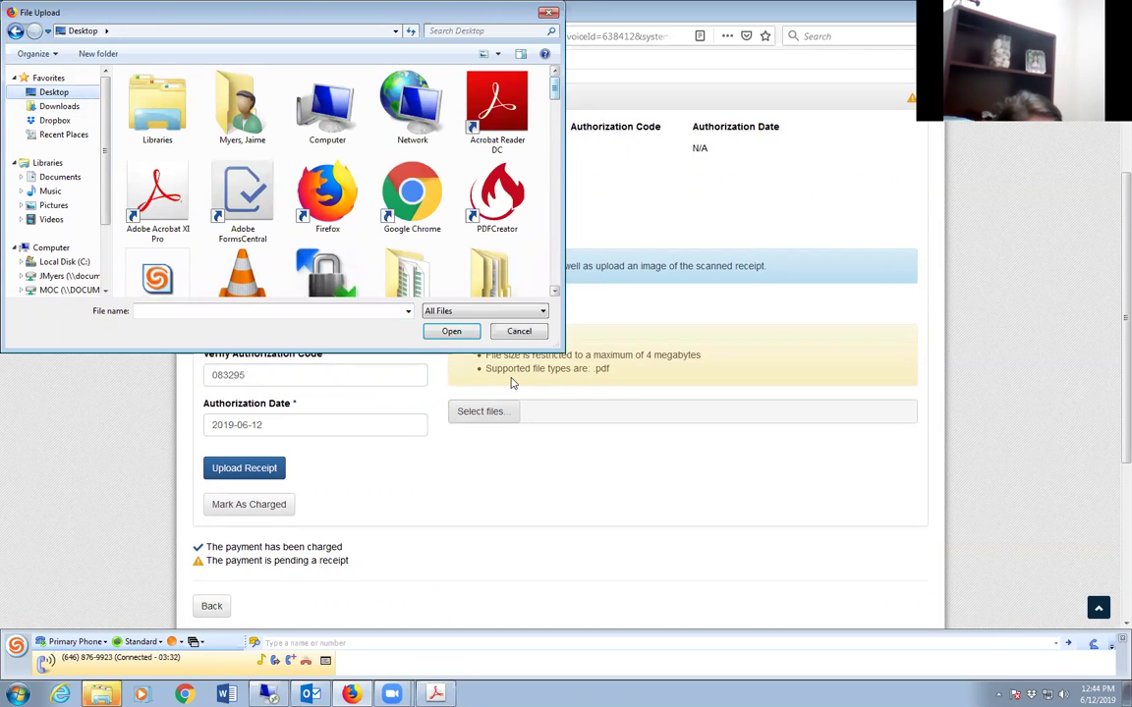
click(518, 331)
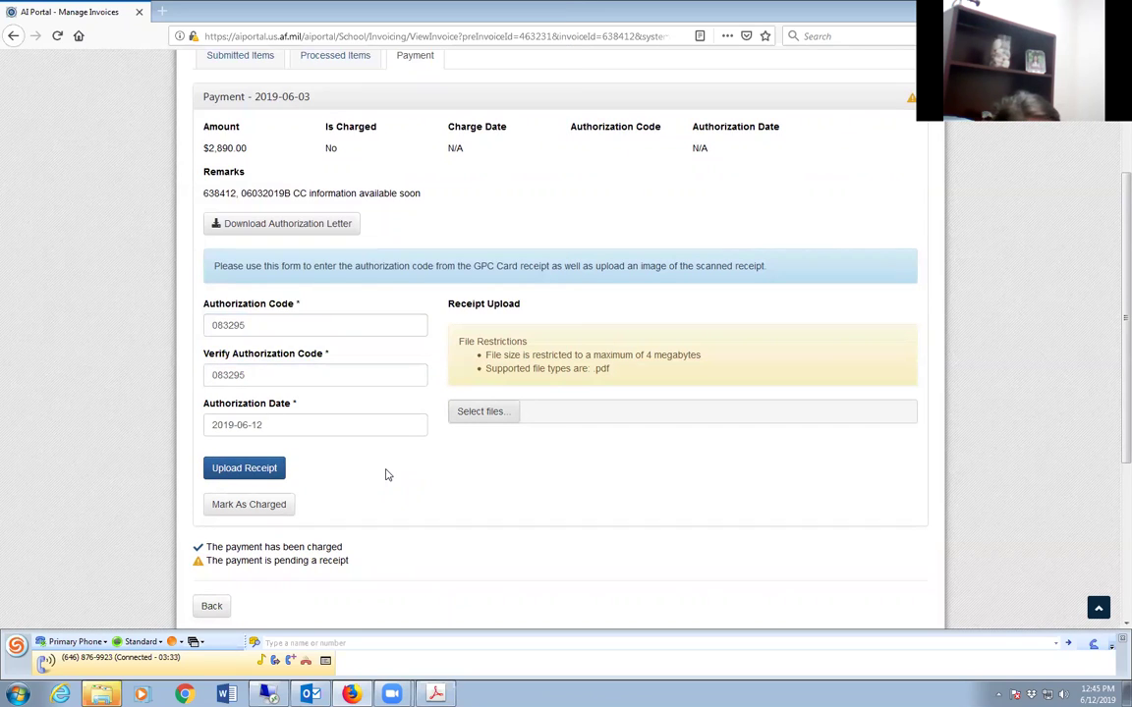
scroll(311, 533, down, 1)
scroll(373, 462, up, 4)
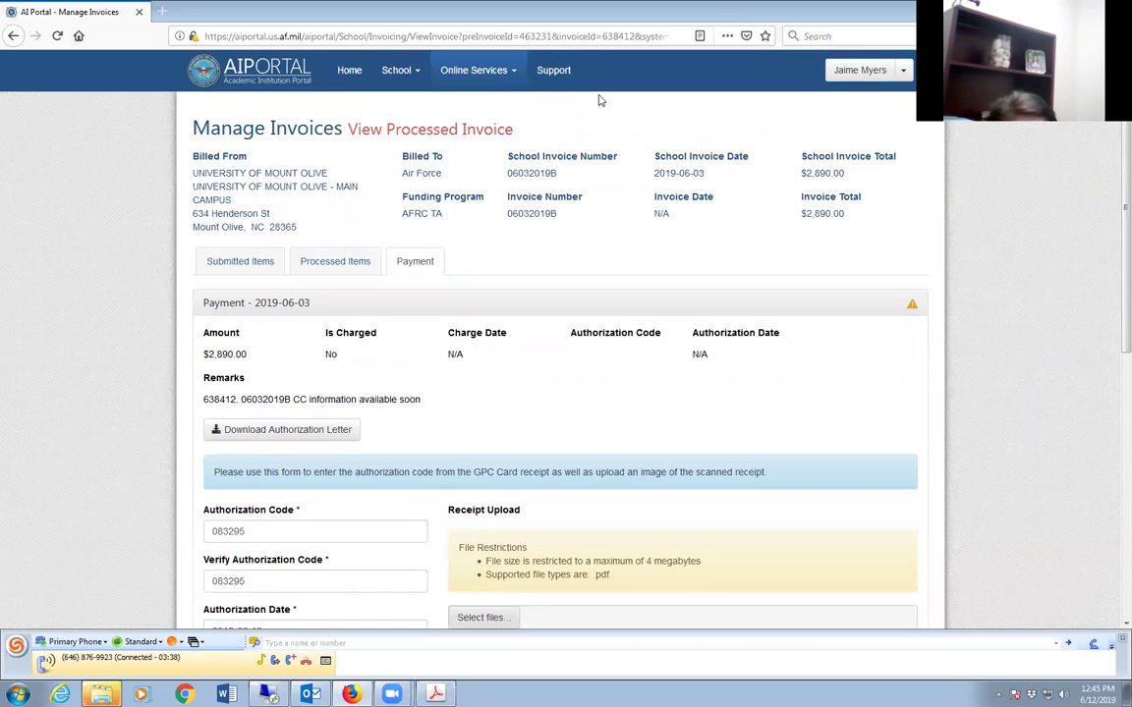
Return to the Manage Invoices list through the Online Services menu.
click(463, 71)
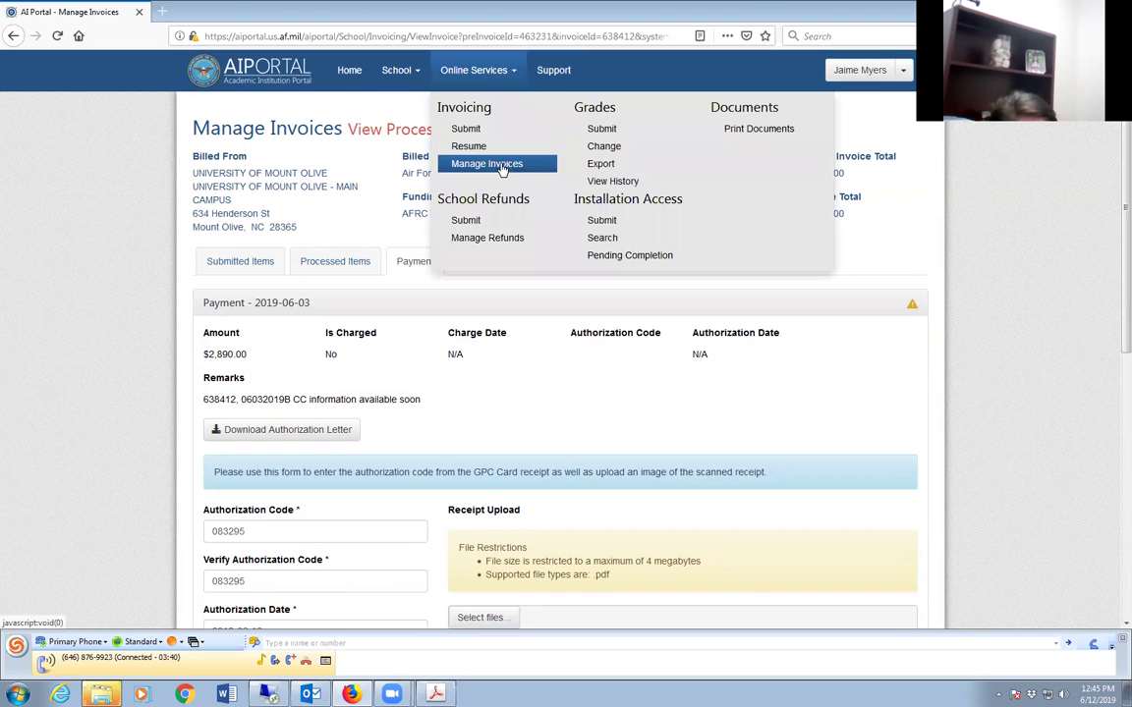
click(502, 167)
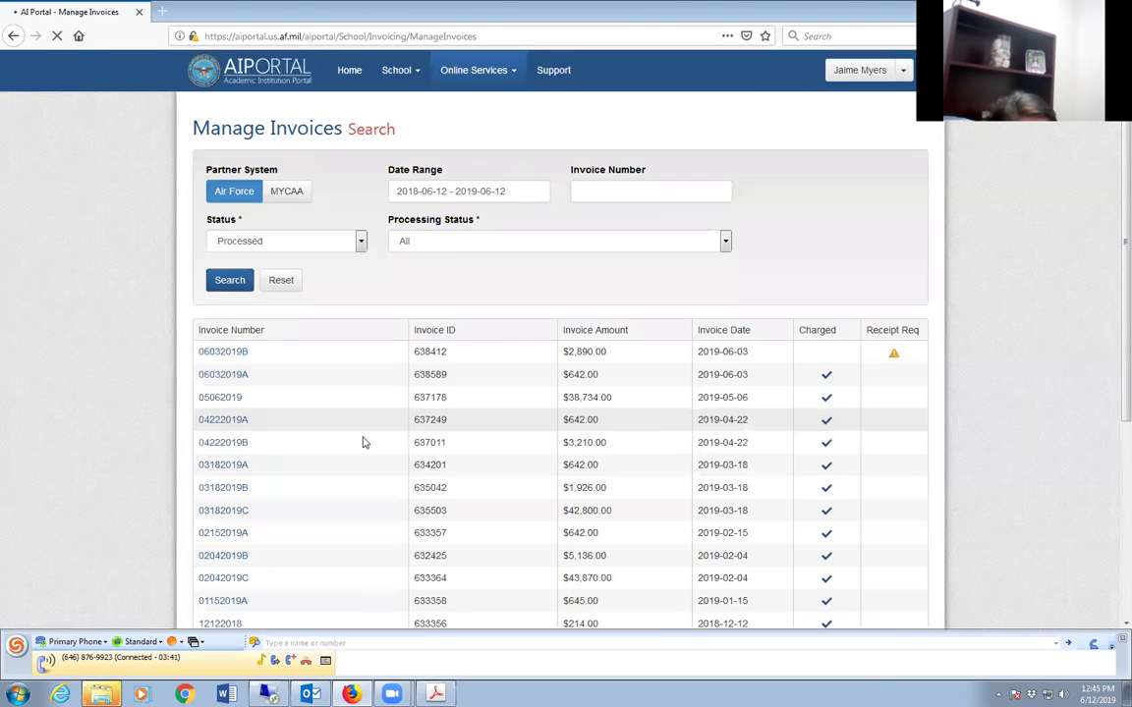